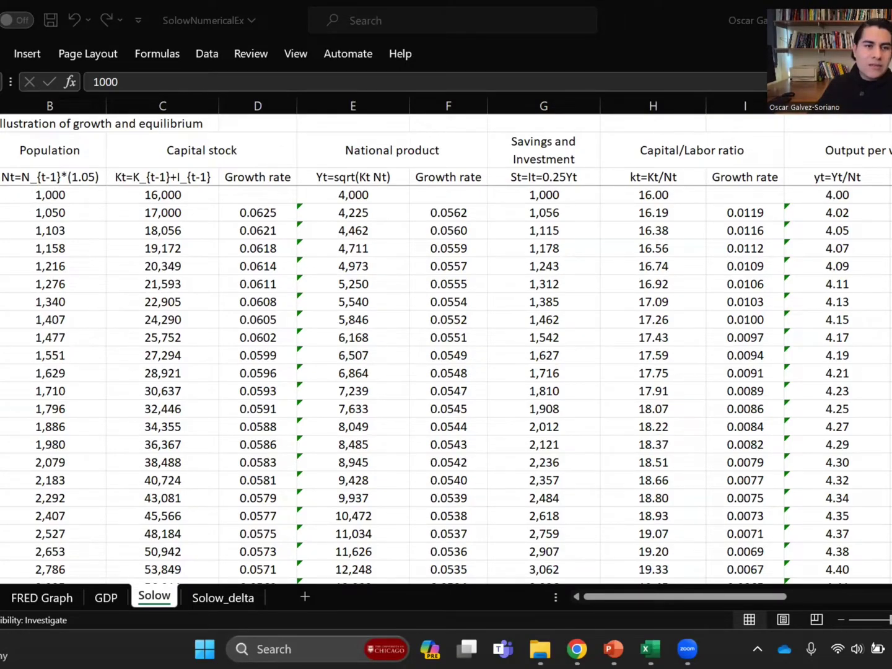
Step: Enter =B4*1.05 in B5 so the second year's population grows 5% from 1,000
click(1, 149)
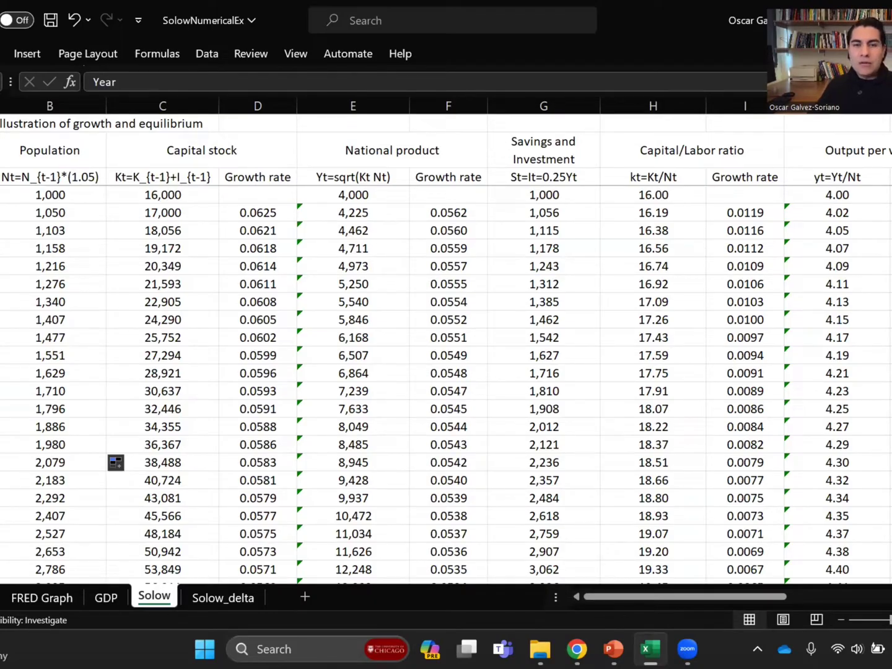
click(28, 194)
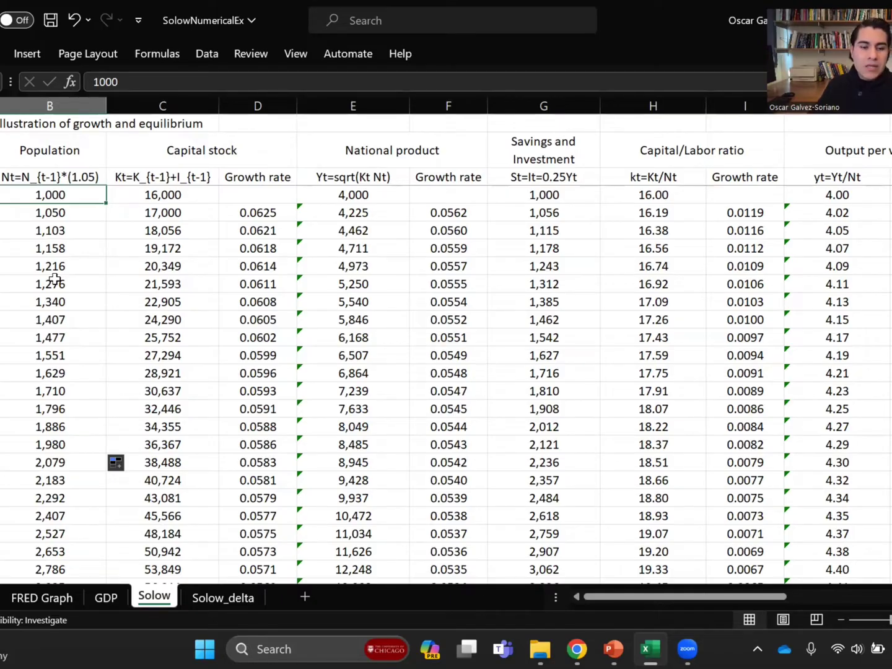
key(Down)
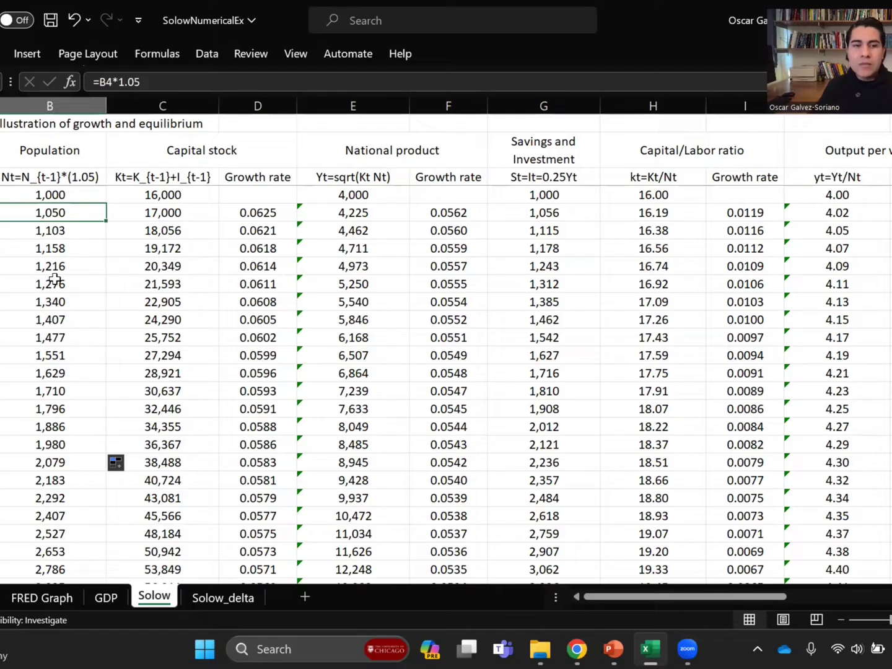
key(F2)
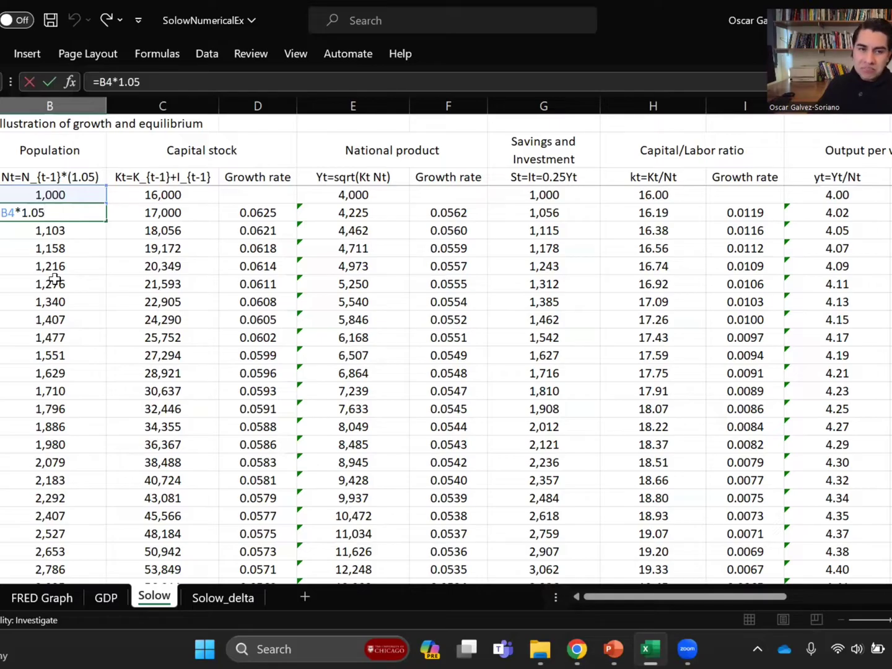
key(ctrl+Return)
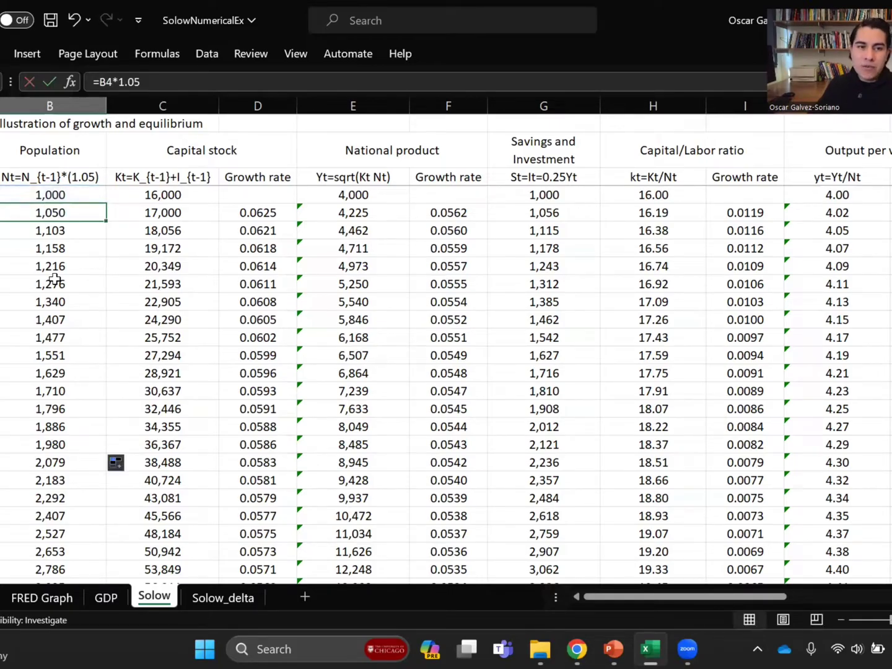
Step: Copy the 1.05 population growth formula down the Population column through row 304
key(Down)
key(F2)
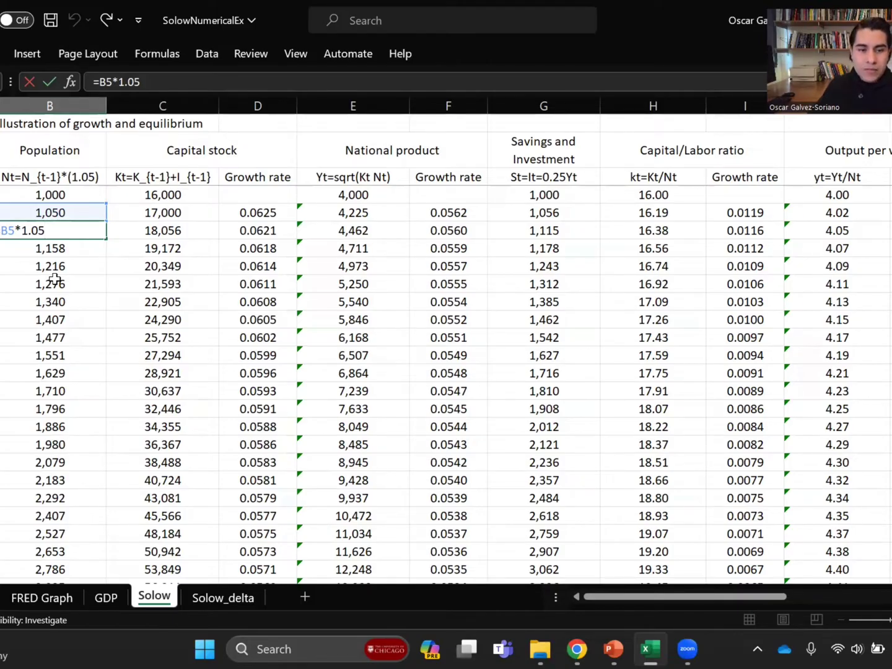
key(ctrl+Return)
key(Up)
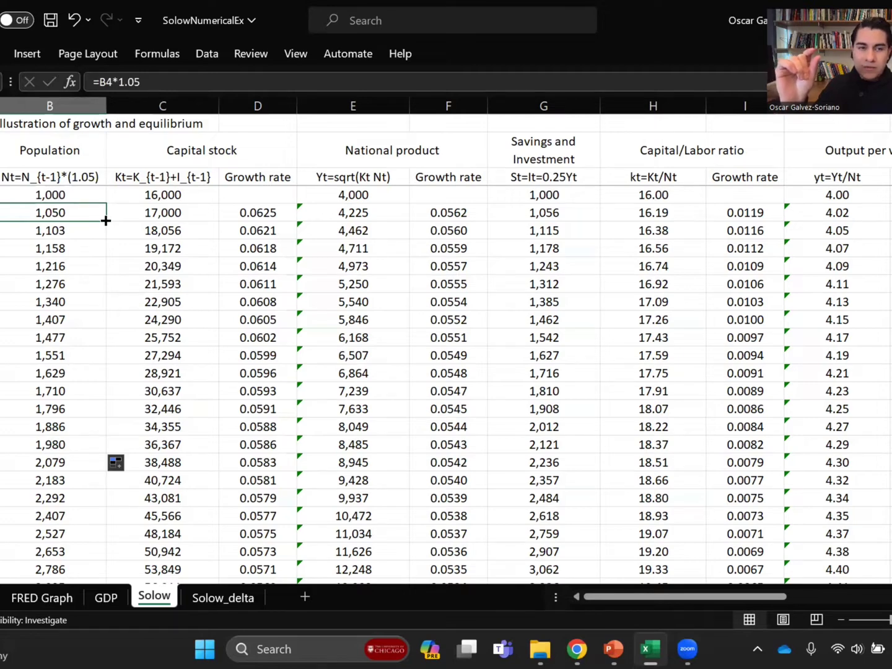
drag(106, 221, 82, 516)
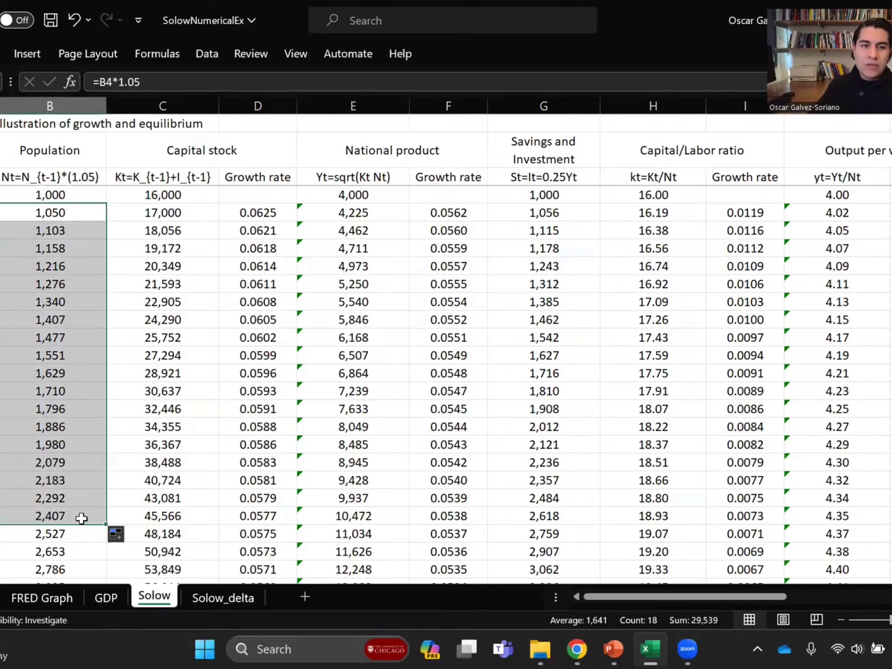
Step: Check a later population formula and the last year in B304, then return to the top
click(41, 547)
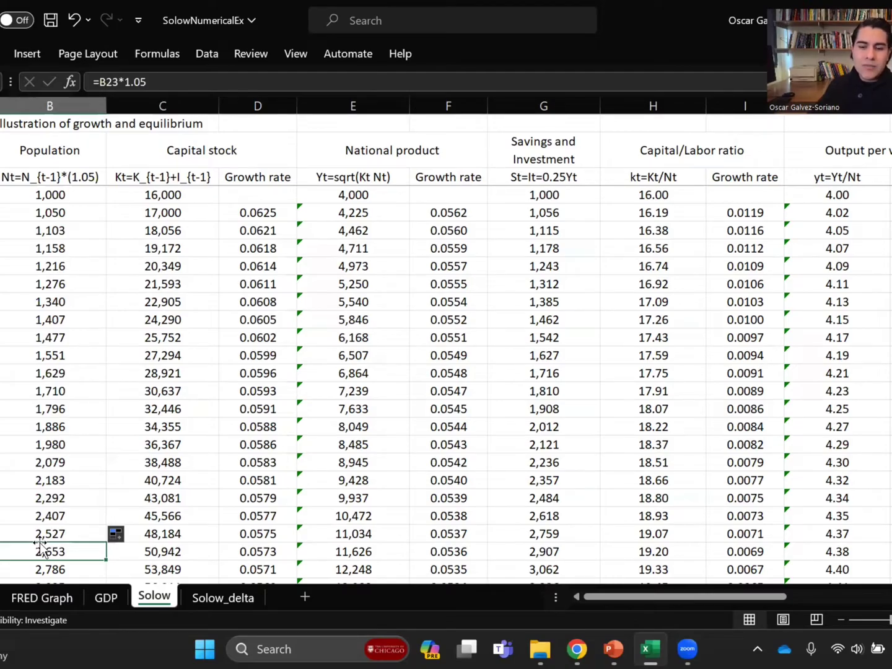
key(ctrl+Down)
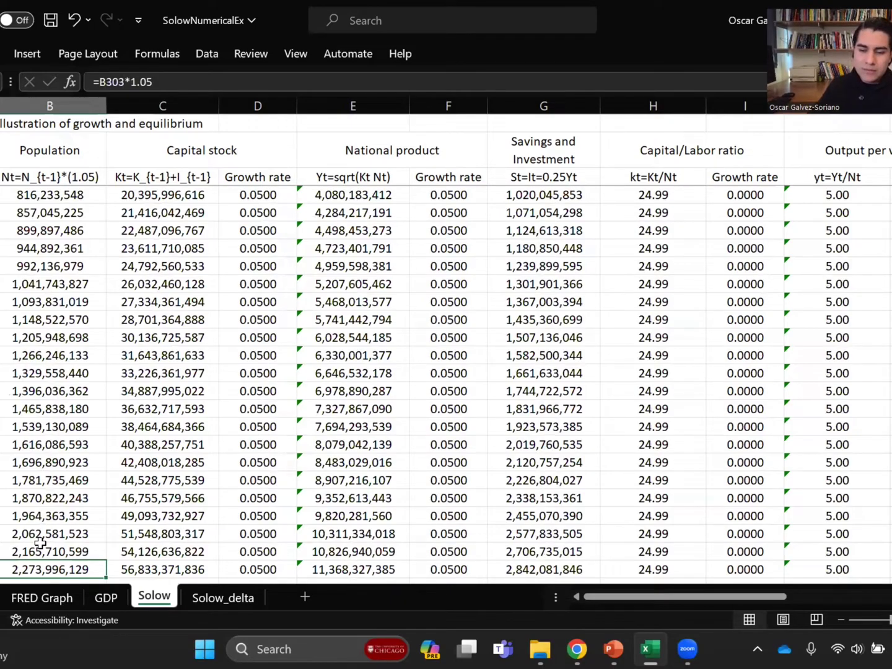
key(ctrl+Up)
key(Down)
key(Down)
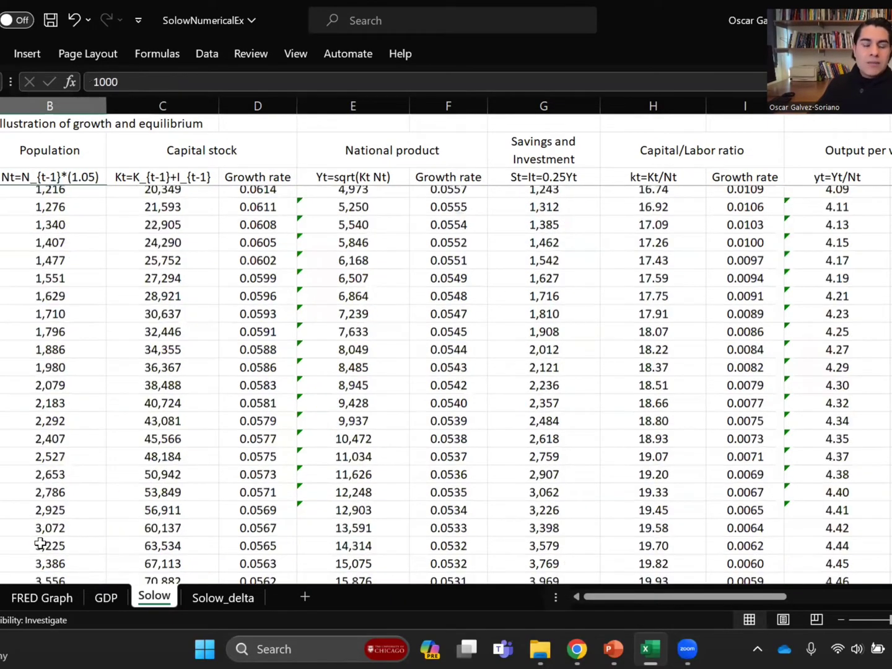
key(Right)
key(Left)
key(Up)
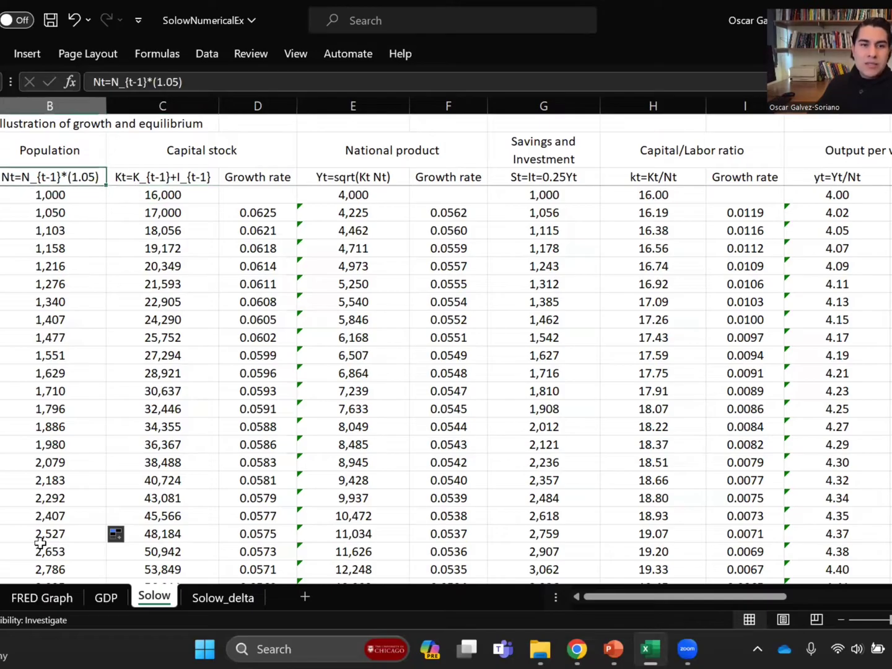
key(Down)
key(Right)
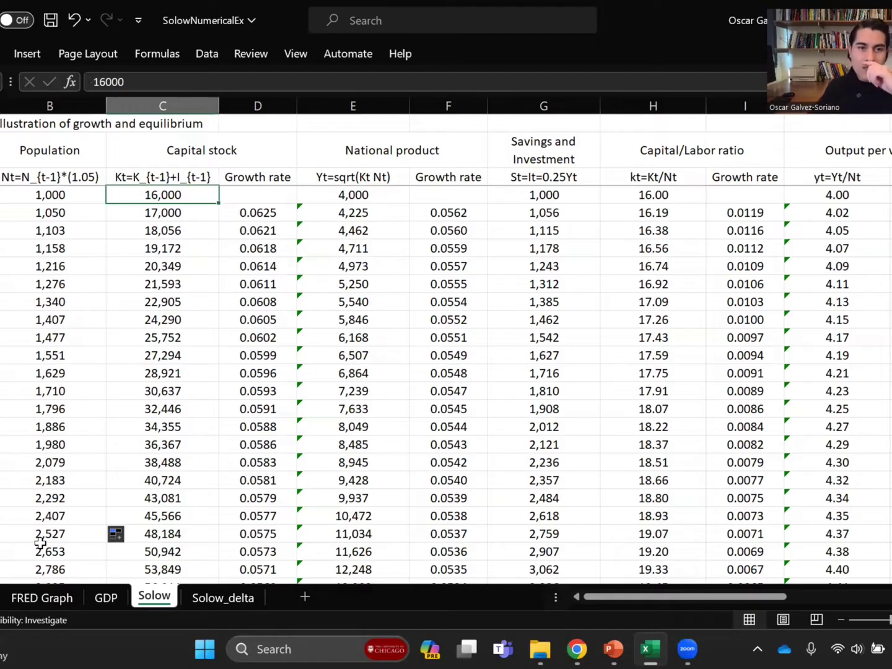
key(Right)
key(Right)
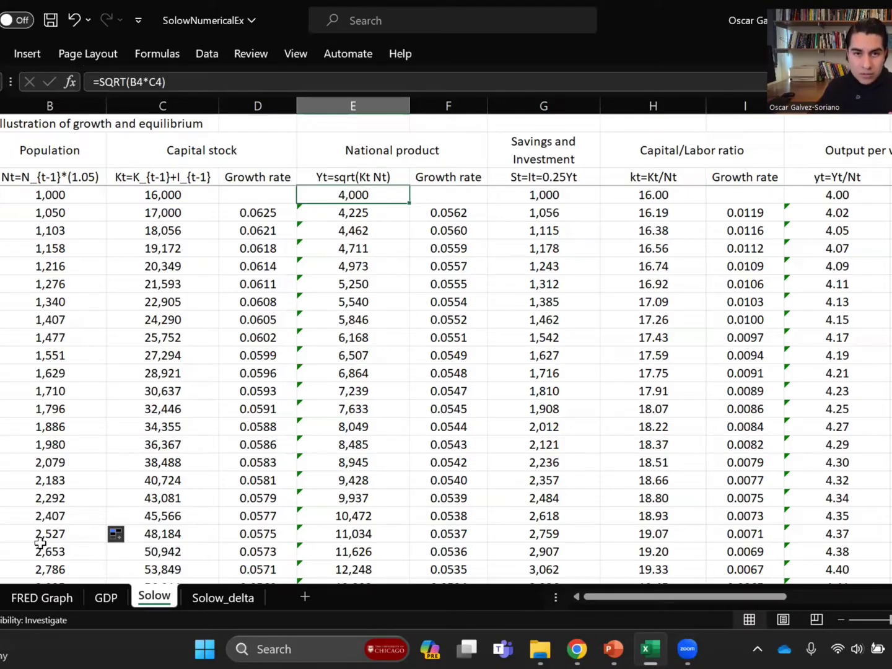
key(Up)
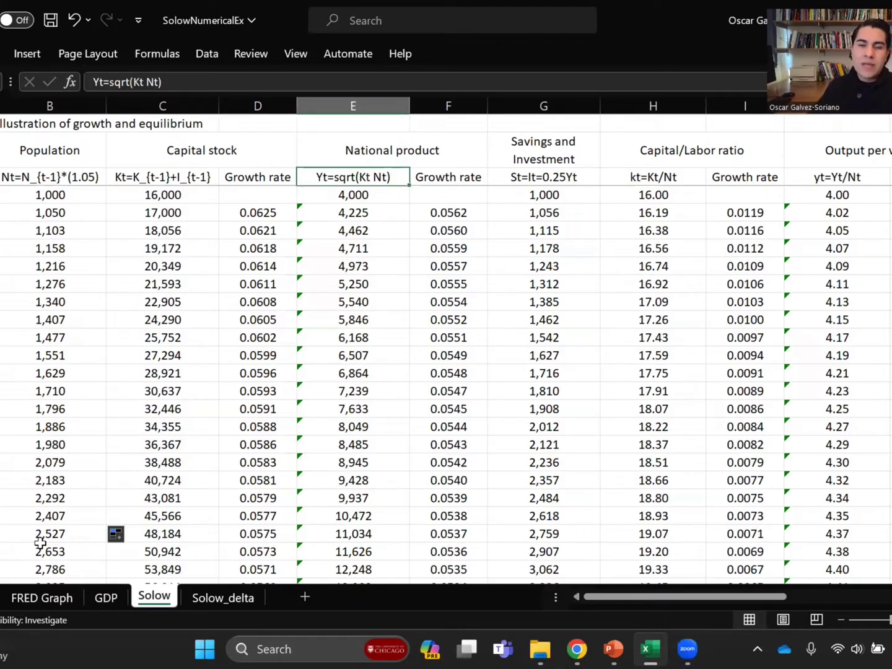
Step: Set output to =SQRT(B4*C4) in E4 and =SQRT(B5*C5) in E5
key(Down)
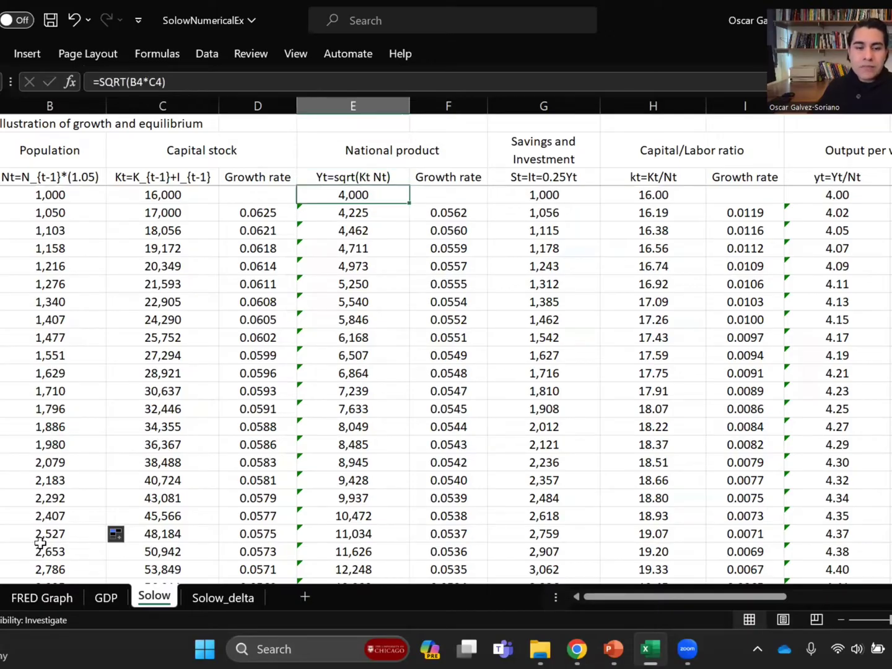
key(F2)
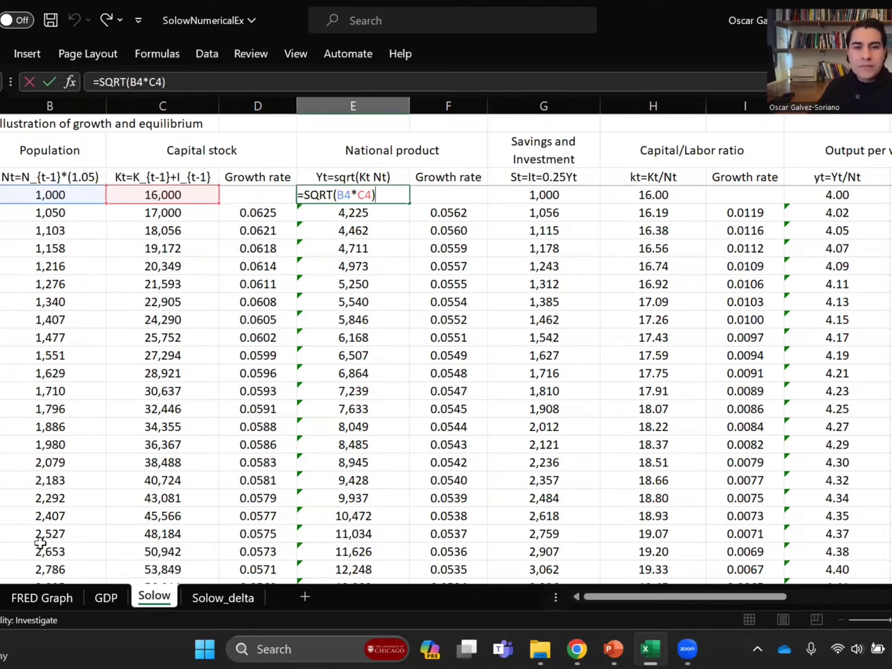
key(ctrl+Return)
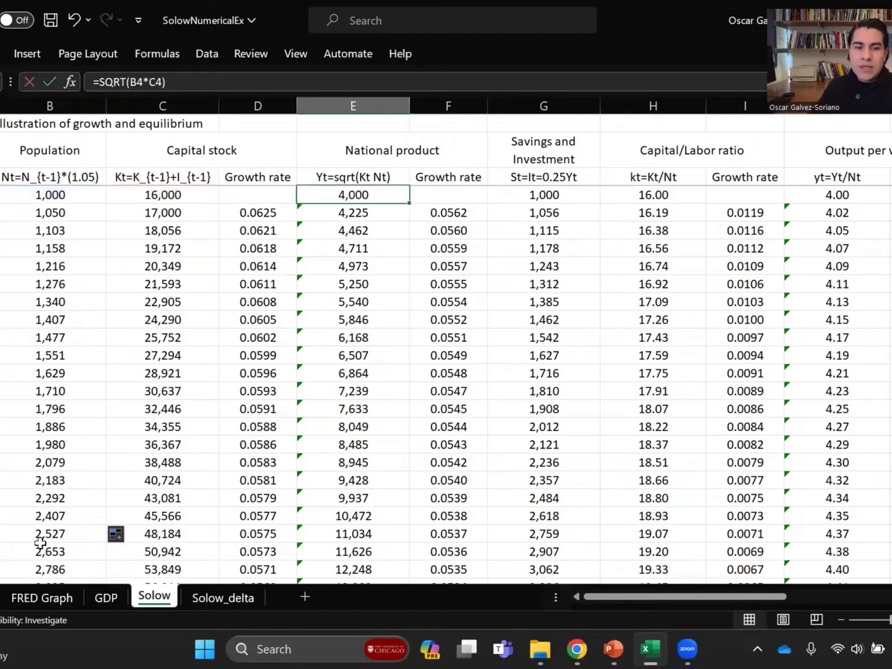
key(Down)
key(F2)
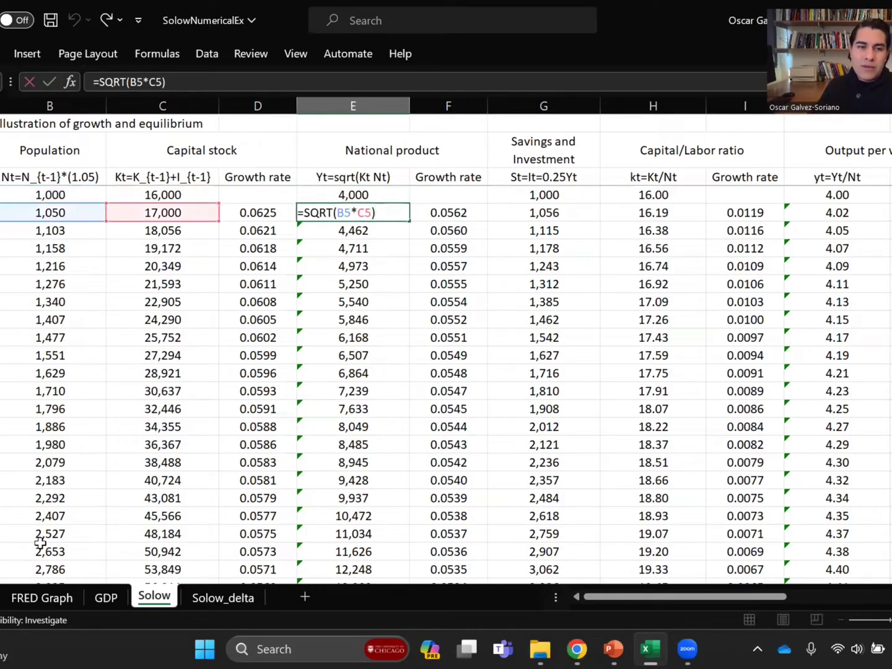
key(Return)
key(Up)
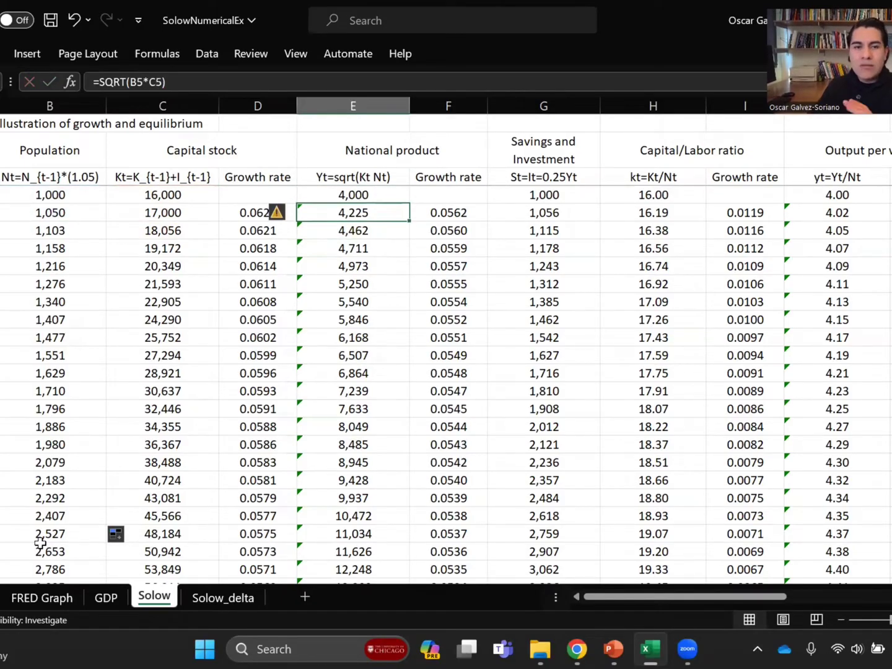
Step: Copy the square-root output formula down the National product column
drag(409, 220, 331, 557)
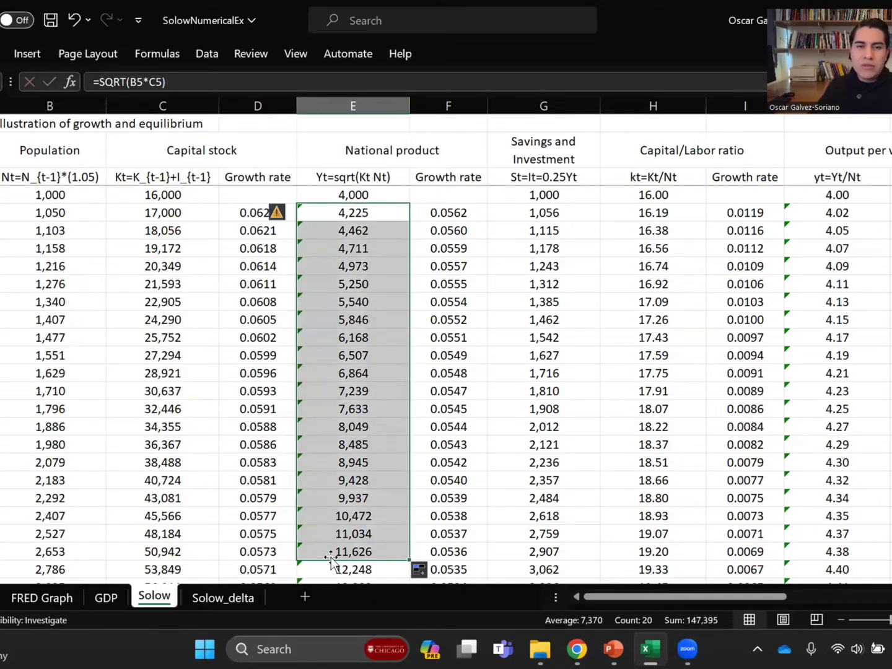
key(Up)
key(Right)
key(Right)
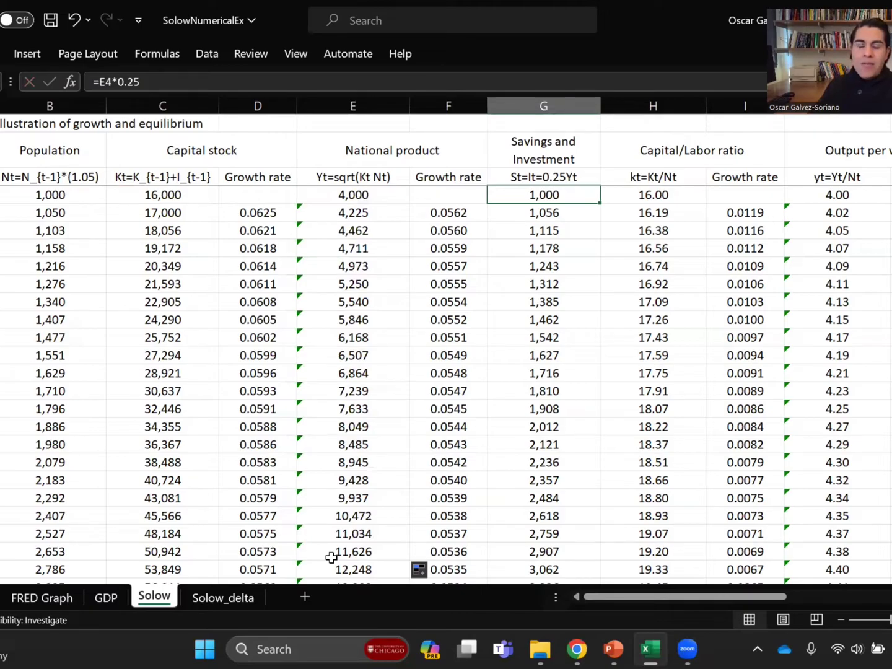
key(Right)
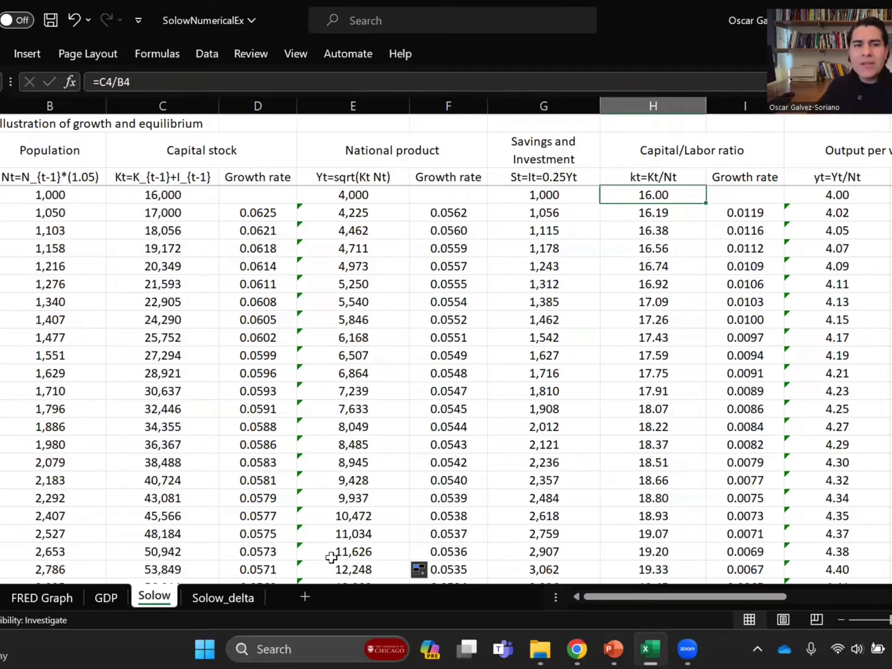
key(F2)
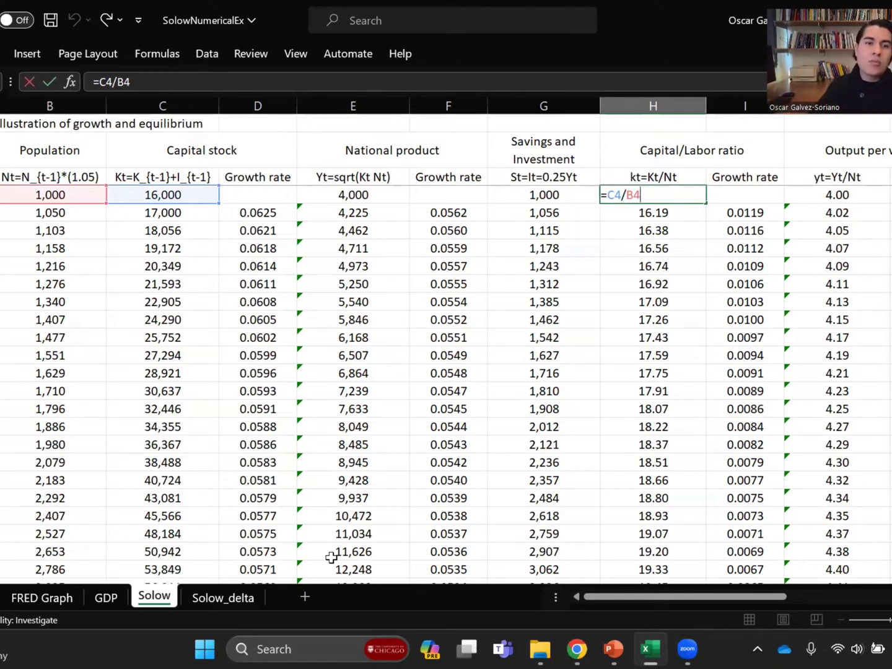
key(ctrl+Return)
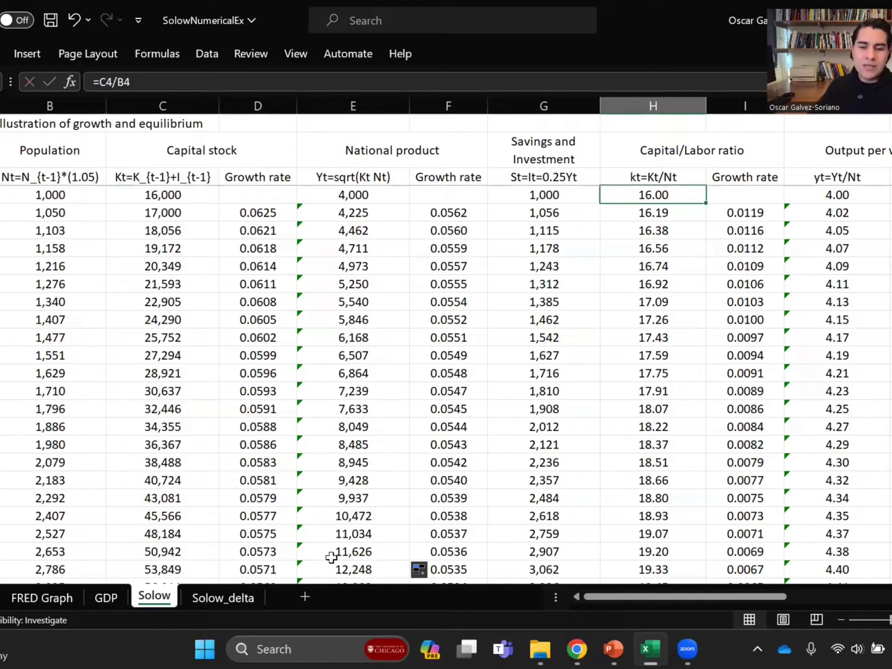
key(F2)
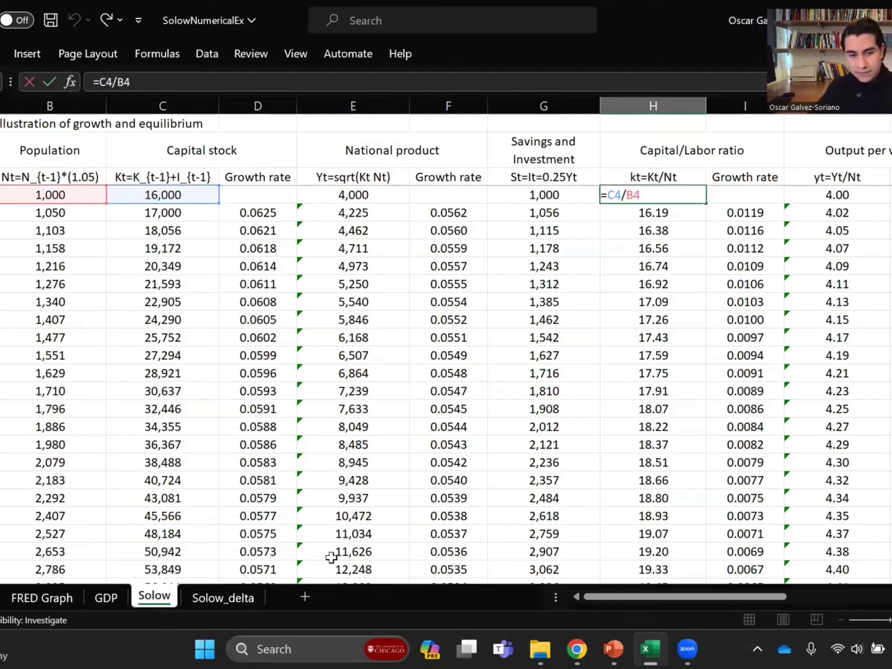
key(Escape)
key(Left)
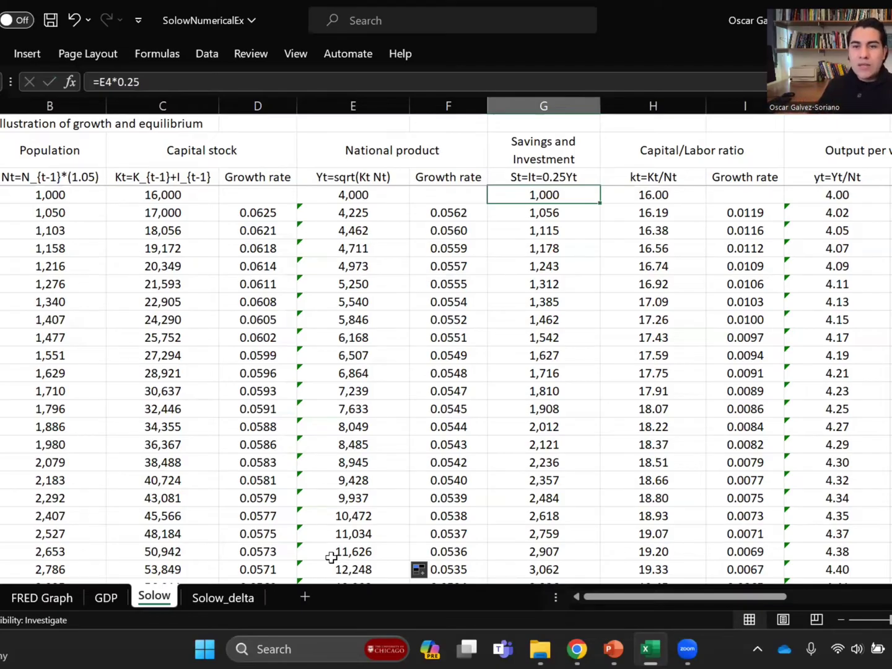
key(F2)
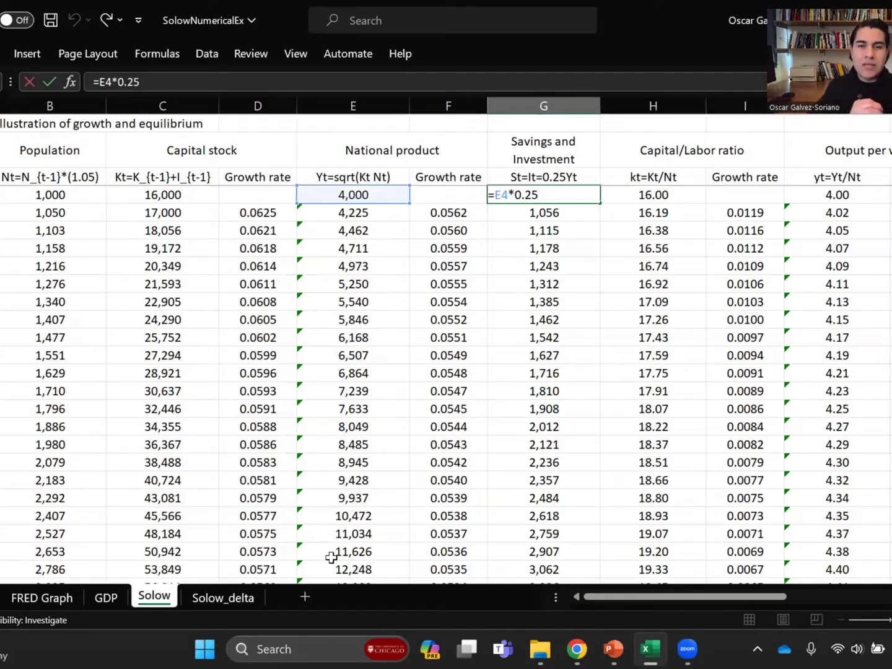
key(ctrl+Return)
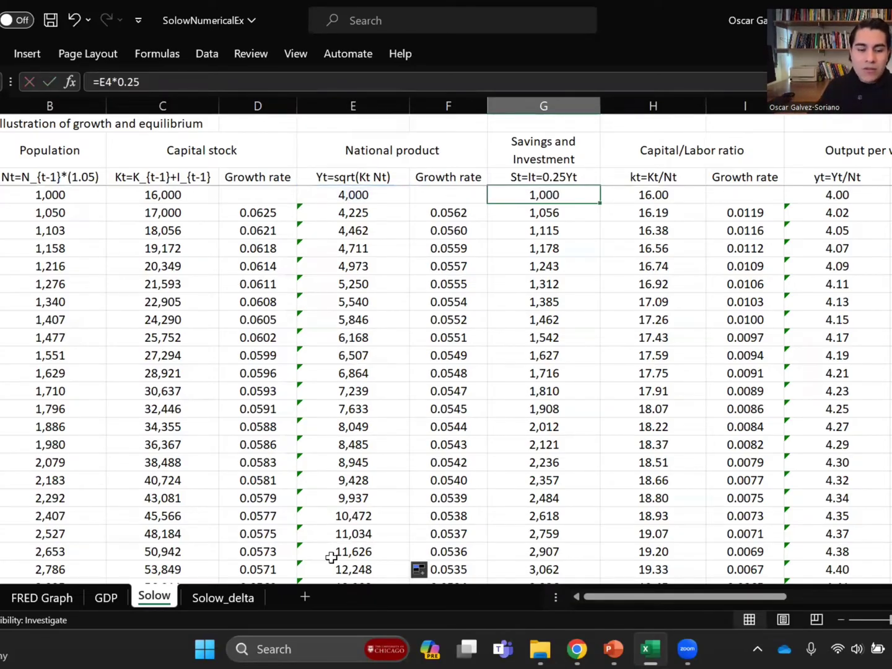
key(Left)
key(Left)
key(Left)
key(Left)
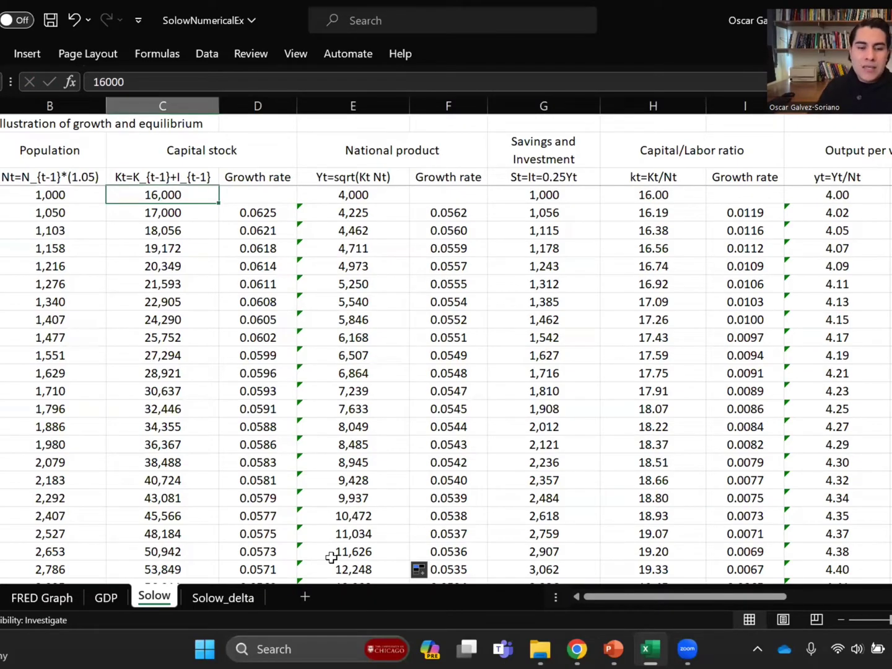
key(Down)
key(F2)
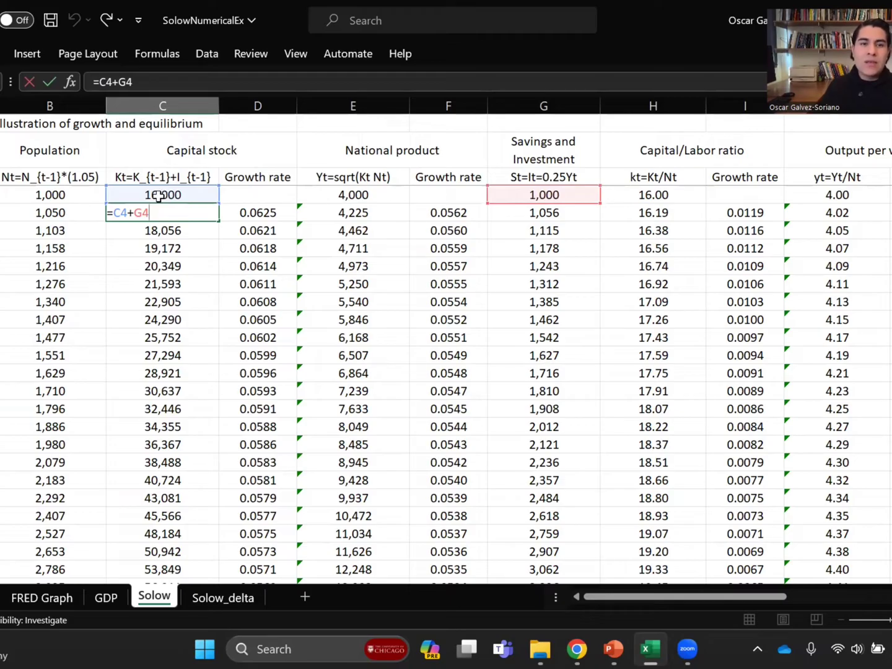
key(ctrl+Return)
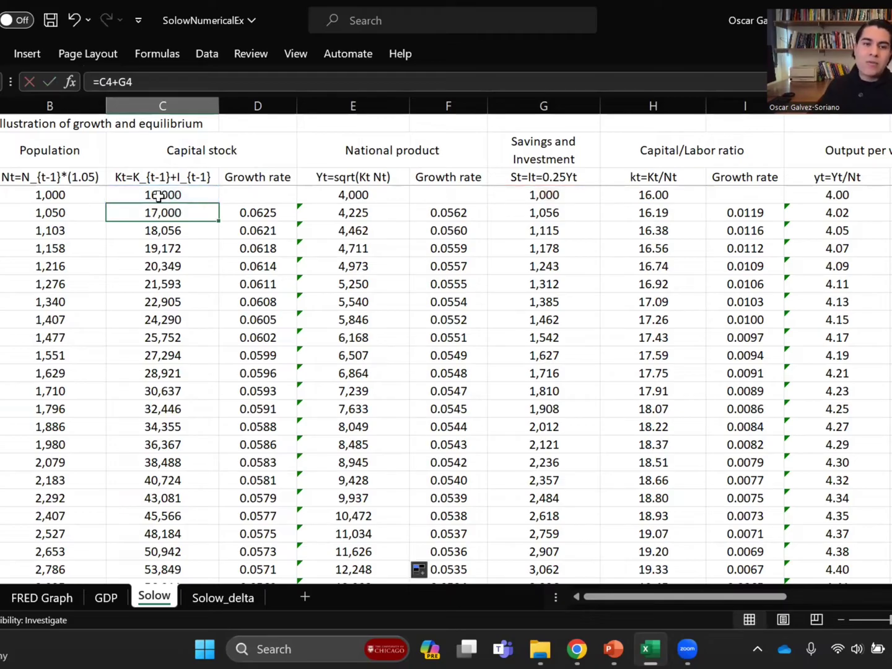
key(Down)
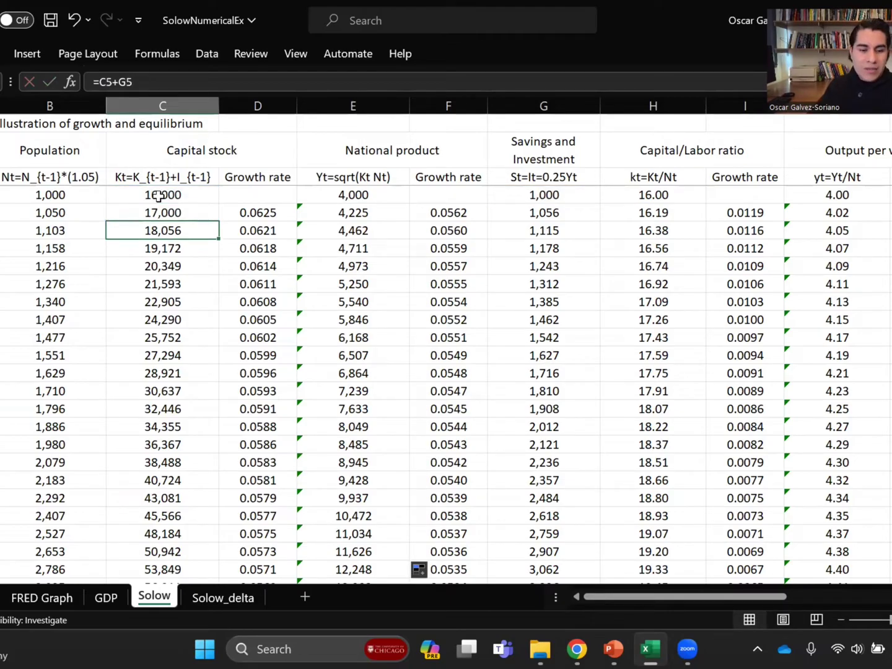
key(F2)
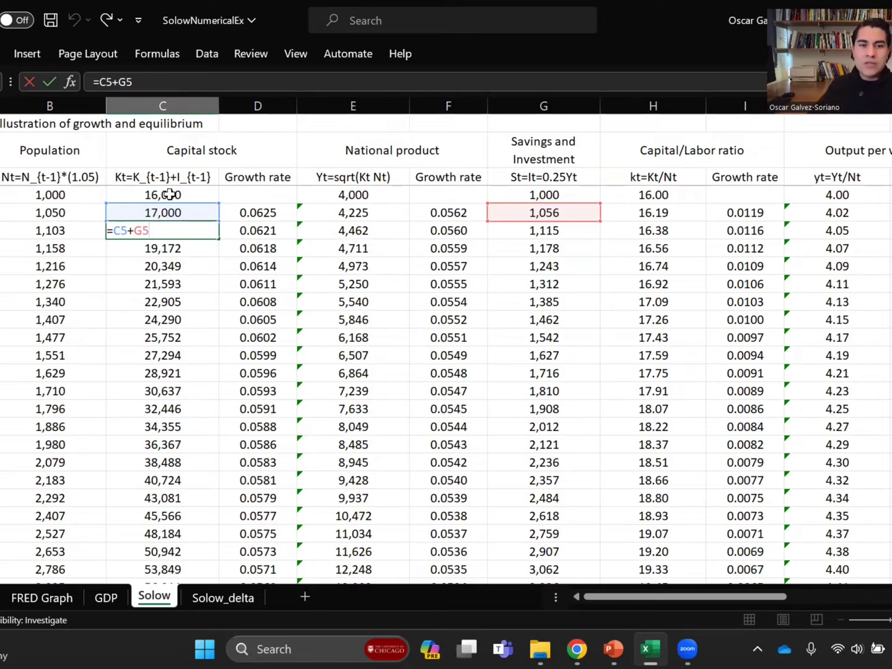
key(ctrl+Return)
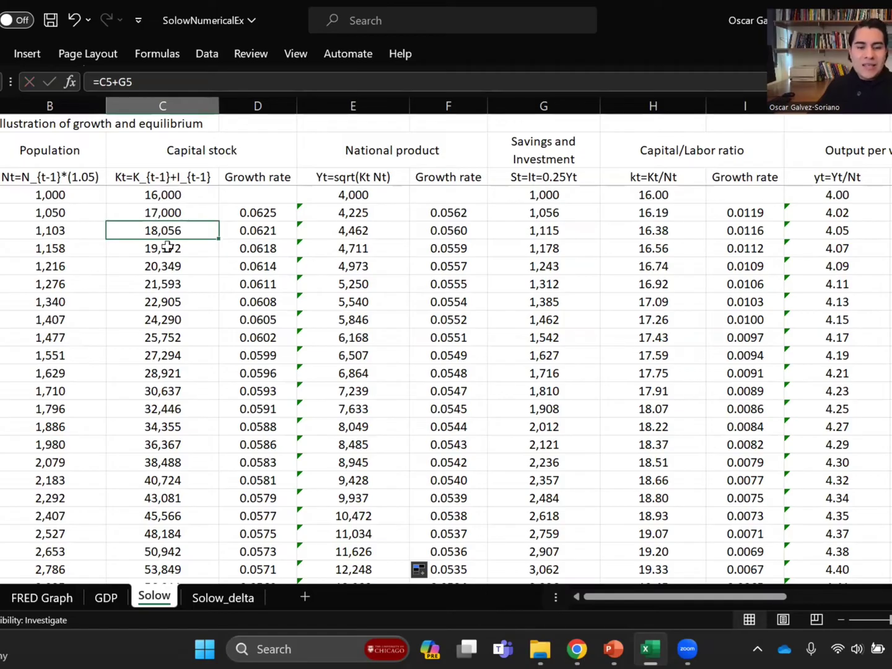
key(F2)
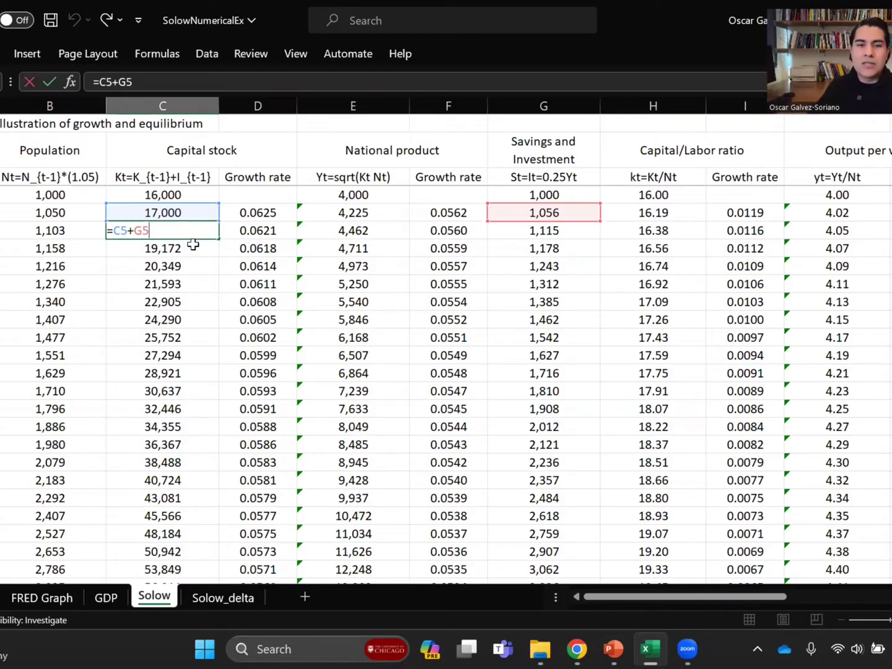
key(ctrl+Return)
Step: Move from the capital/labor ratio in H7 across to L7, heading toward the chart
click(193, 245)
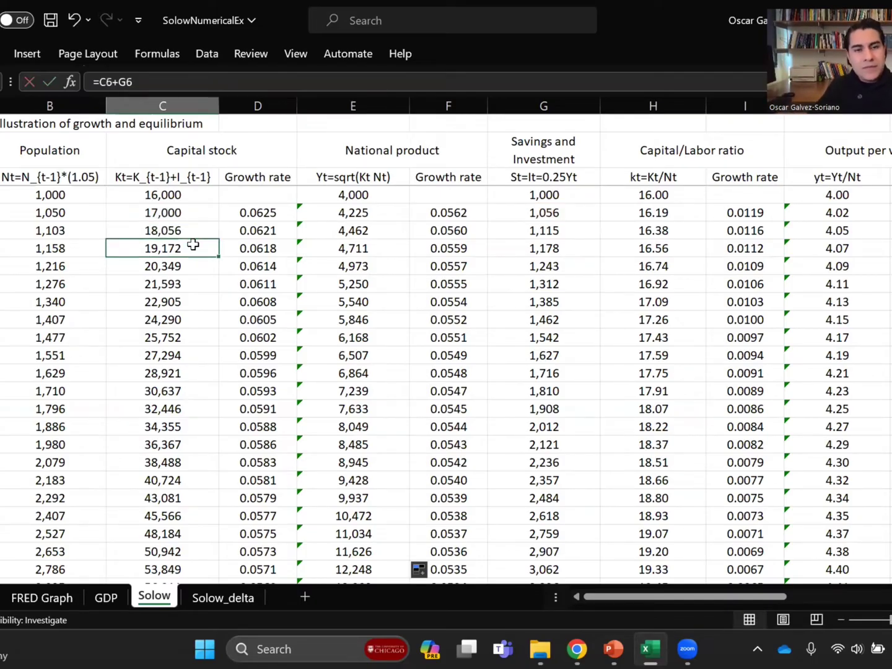
click(655, 253)
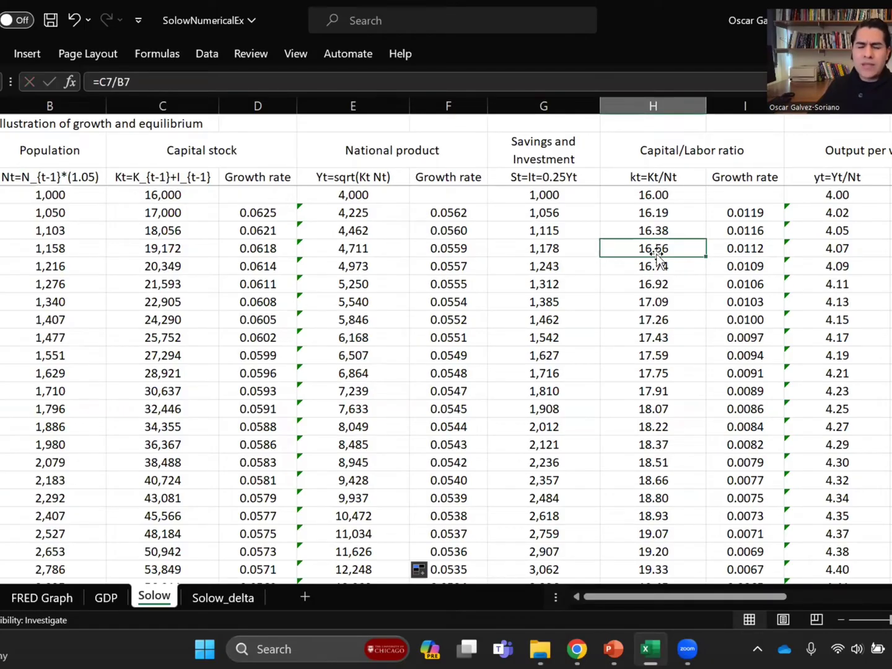
key(Right)
key(Right)
key(Right)
key(Right)
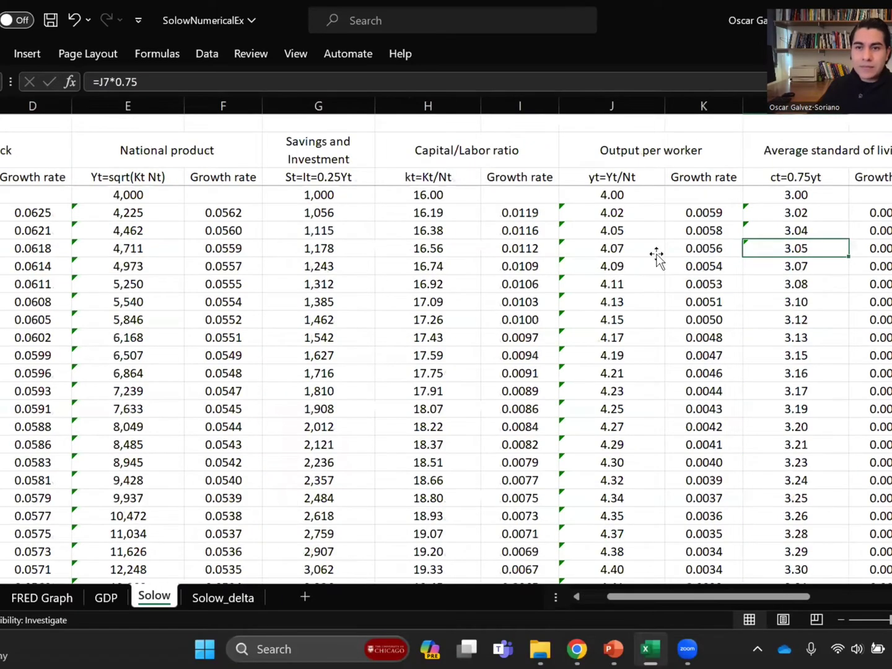
key(Right)
key(Right)
key(Right)
key(Right)
key(Right)
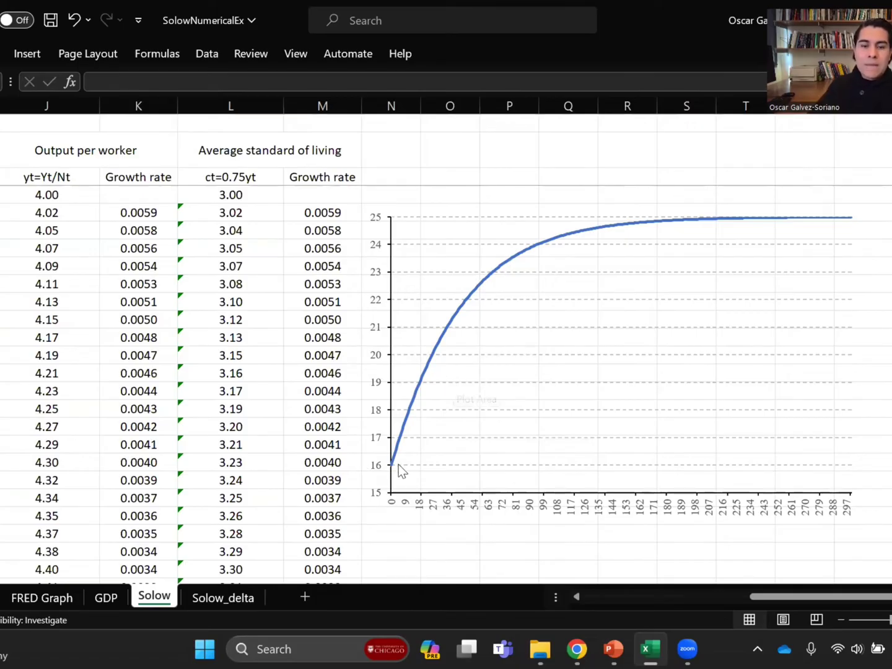
key(alt+Tab)
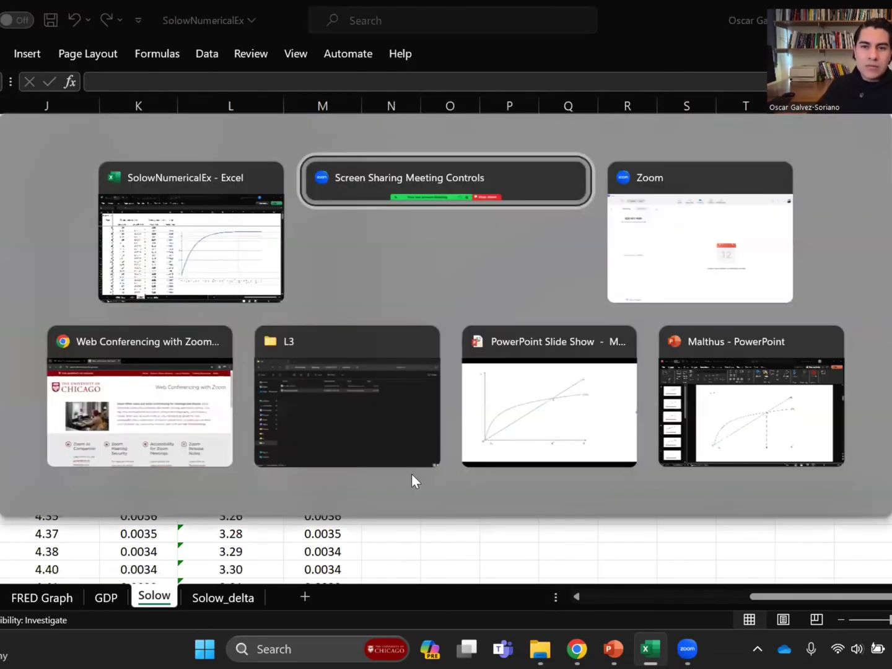
key(alt+Tab)
key(alt+Tab)
key(alt+Tab)
key(alt+Tab)
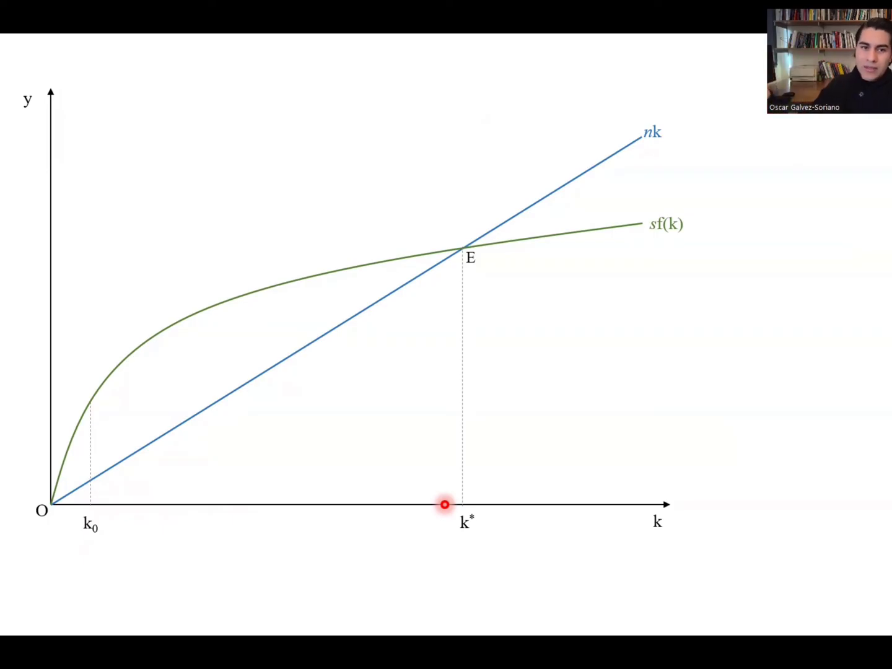
key(alt+Tab)
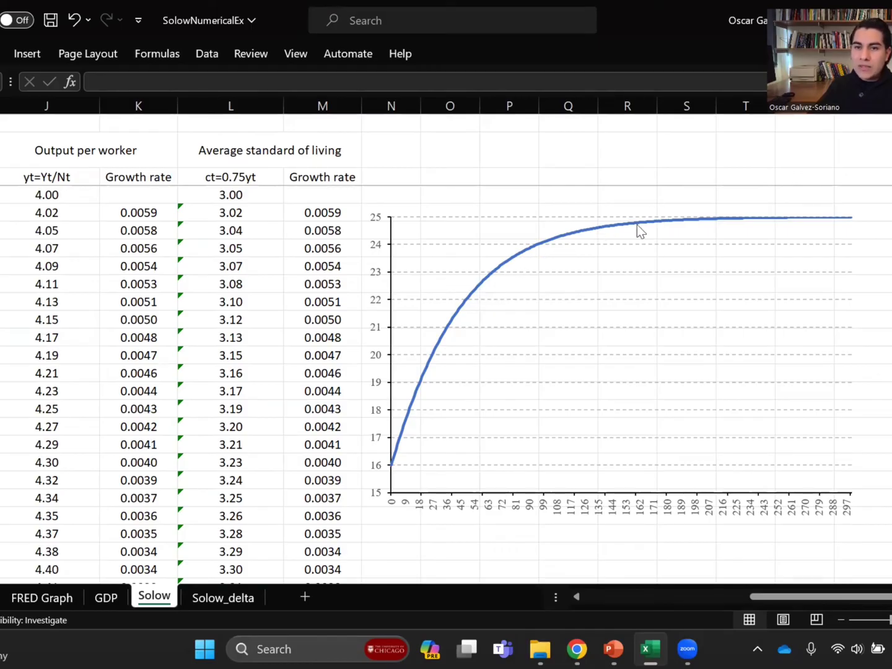
Step: Go from below the chart back to column A and select the capital stock formula in C5
mouse_move(641, 224)
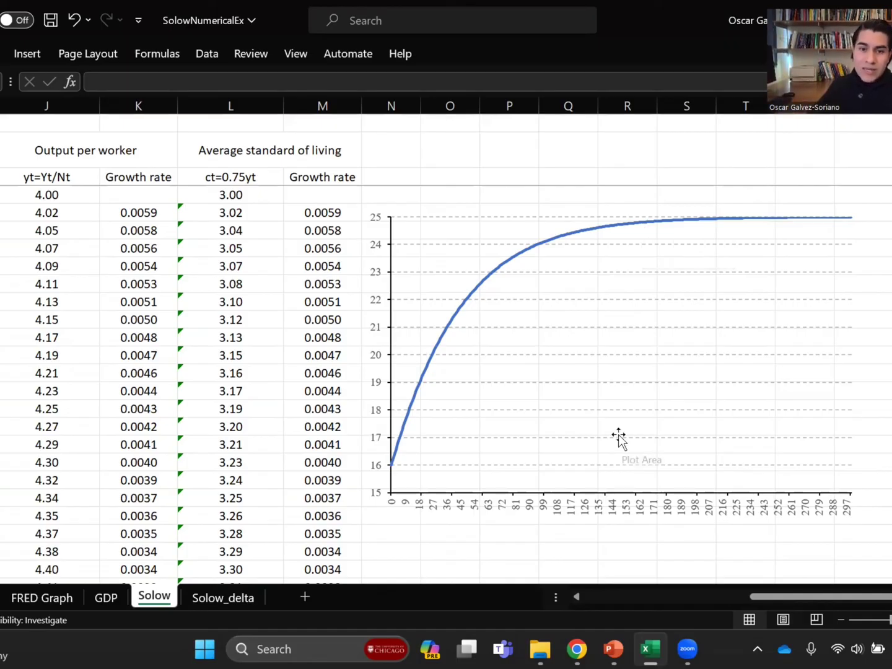
click(488, 565)
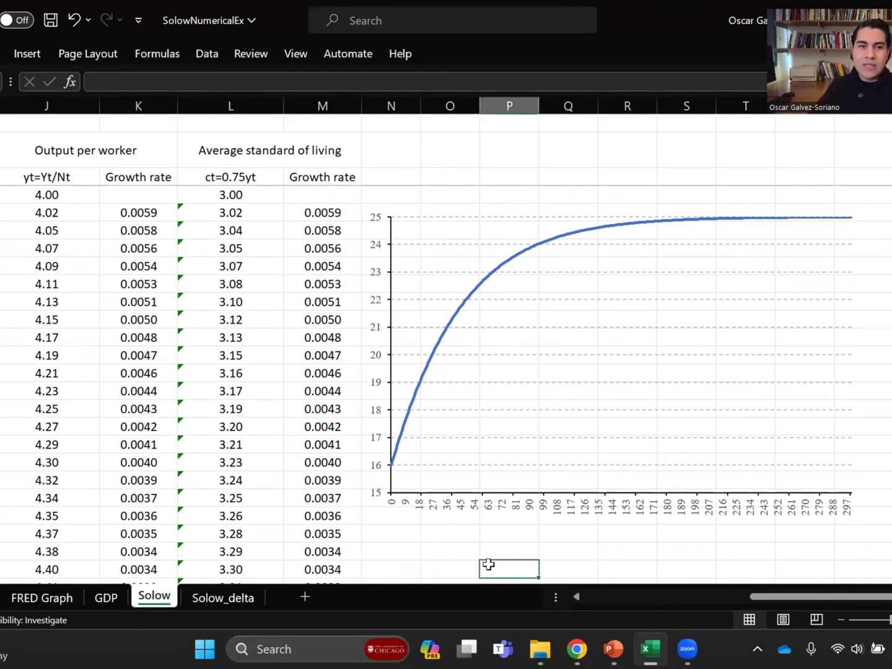
key(Left)
key(Left)
key(Left)
key(Left)
key(Left)
key(Left)
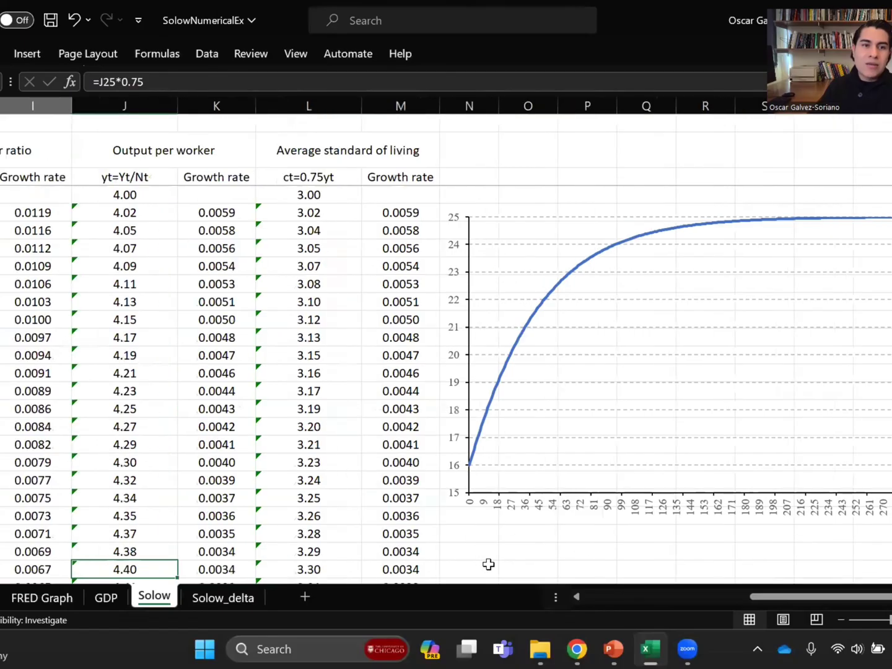
key(Left)
key(Left)
key(Left)
key(Left)
key(Left)
key(Left)
key(Left)
key(Left)
key(Left)
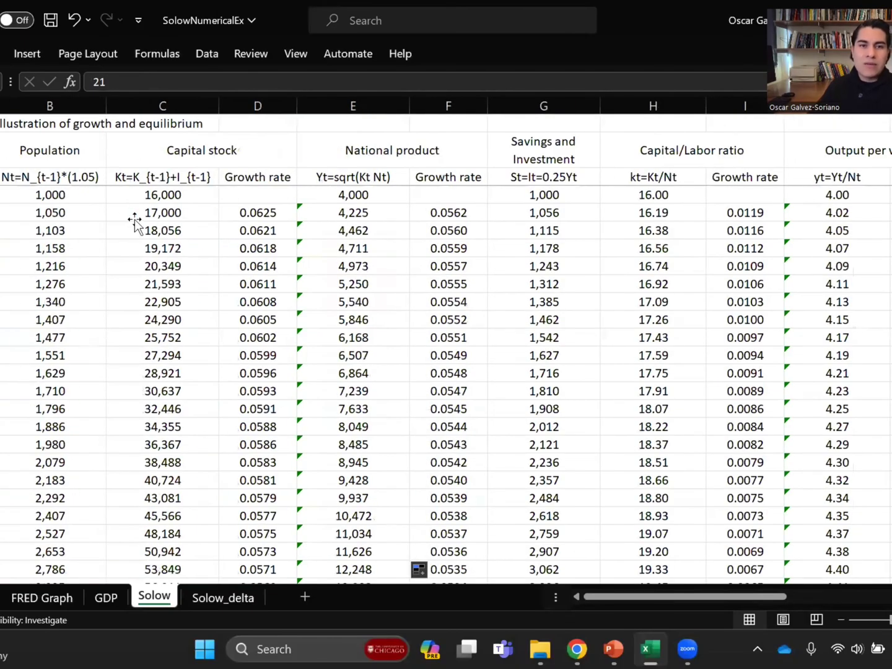
click(134, 217)
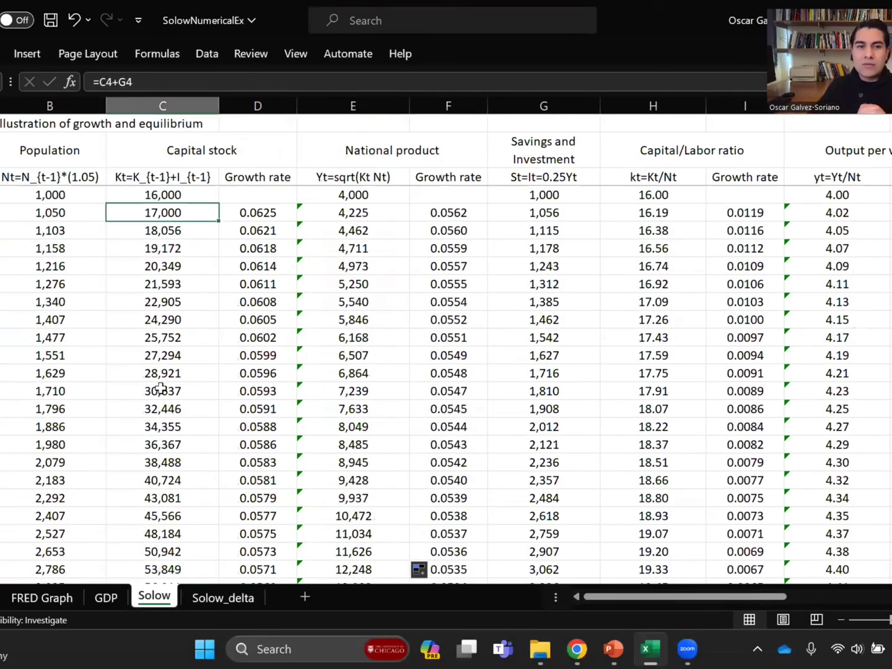